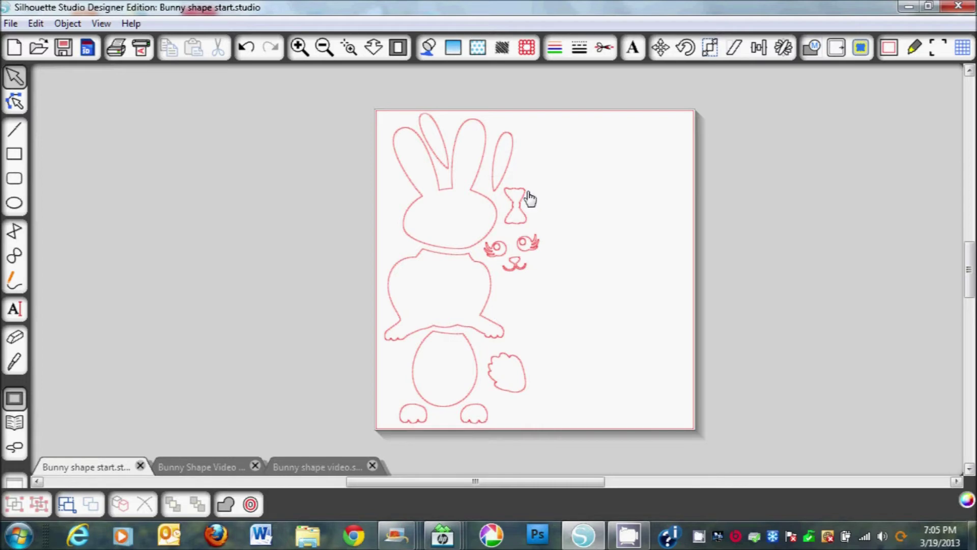
- In the Bunny Shape Video 1 document, duplicate the grouped bunny pieces by copy and paste and park one set left of the page
{"action": "left_click", "coordinate": [220, 471]}
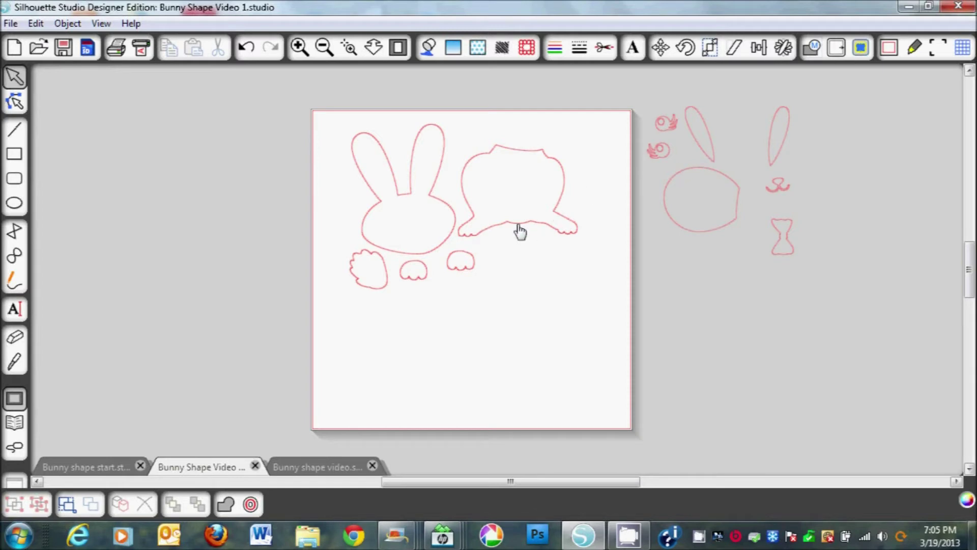
{"action": "left_click_drag", "start_coordinate": [518, 225], "coordinate": [520, 225]}
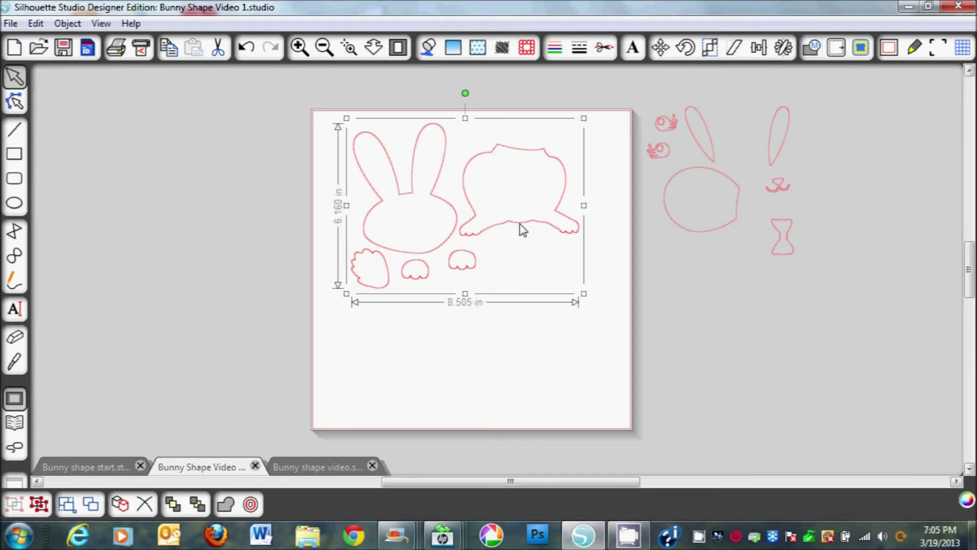
{"action": "right_click", "coordinate": [520, 224]}
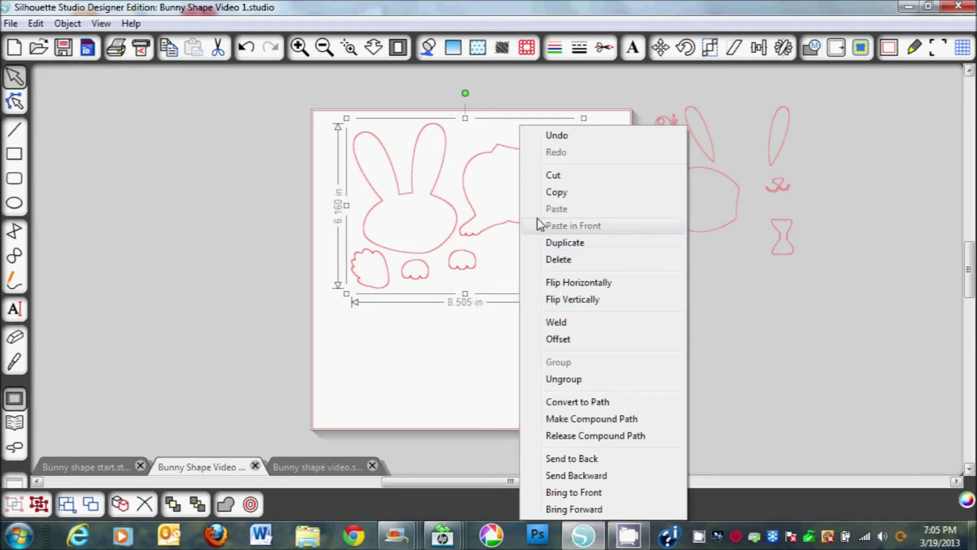
{"action": "left_click", "coordinate": [558, 192]}
{"action": "right_click", "coordinate": [558, 195]}
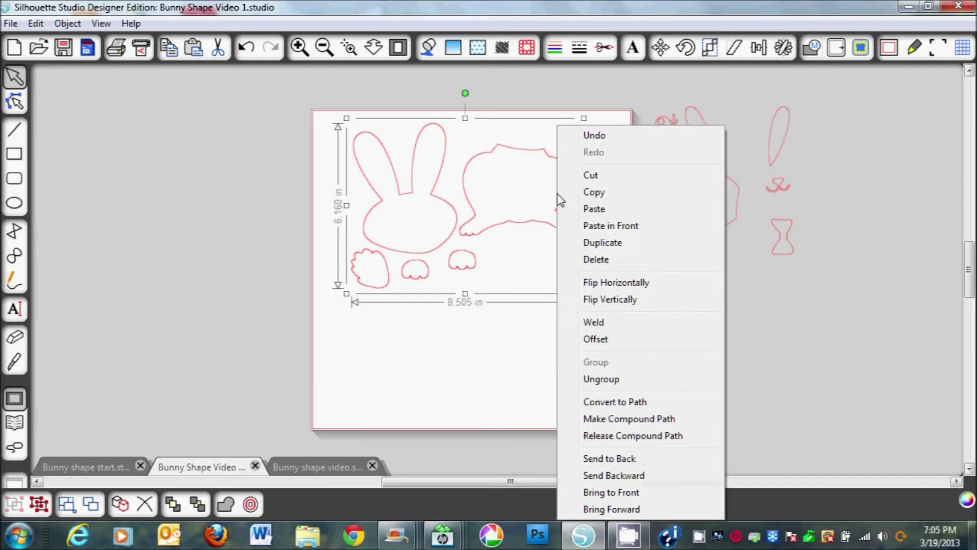
{"action": "left_click", "coordinate": [591, 209]}
{"action": "left_click_drag", "start_coordinate": [523, 226], "coordinate": [247, 188]}
- Ungroup the set of bunny pieces remaining on the page
{"action": "left_click", "coordinate": [427, 225]}
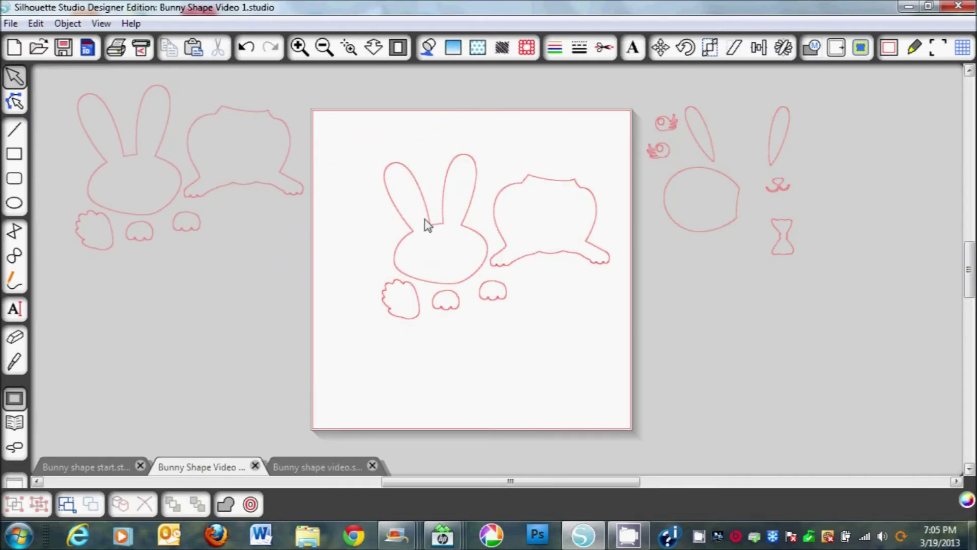
{"action": "right_click", "coordinate": [445, 229]}
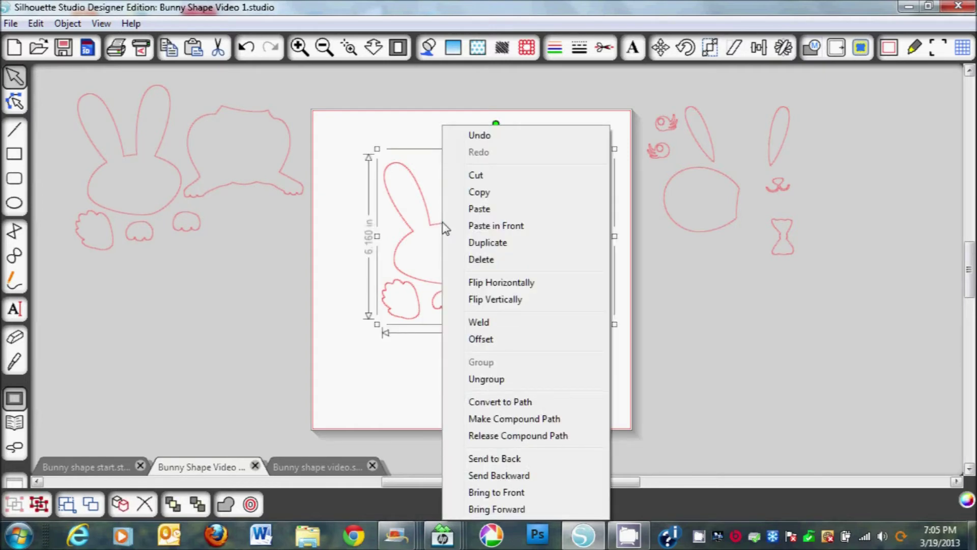
{"action": "left_click", "coordinate": [501, 382]}
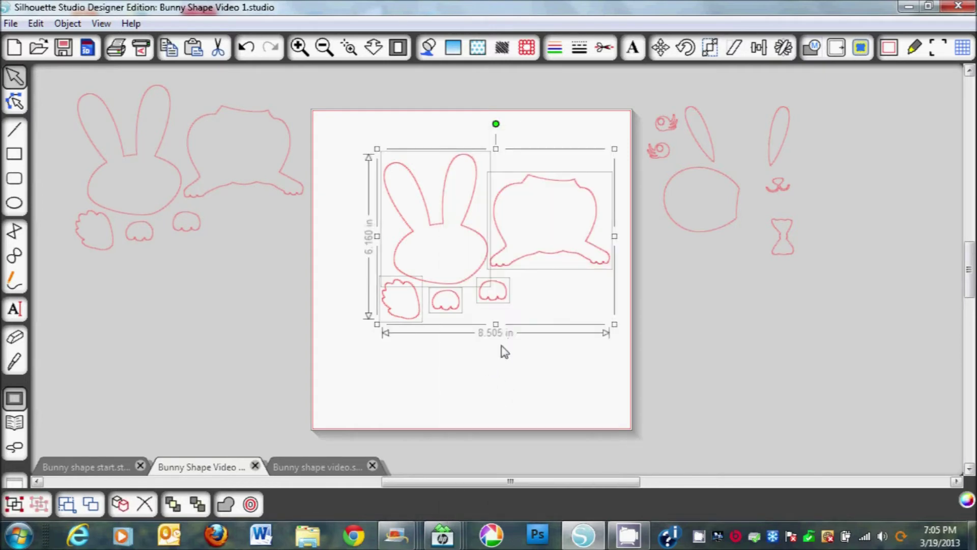
{"action": "left_click", "coordinate": [549, 380]}
- Move the body lower on the page and place the head so it overlaps the body's neck
{"action": "left_click_drag", "start_coordinate": [554, 260], "coordinate": [558, 336]}
{"action": "left_click", "coordinate": [519, 296]}
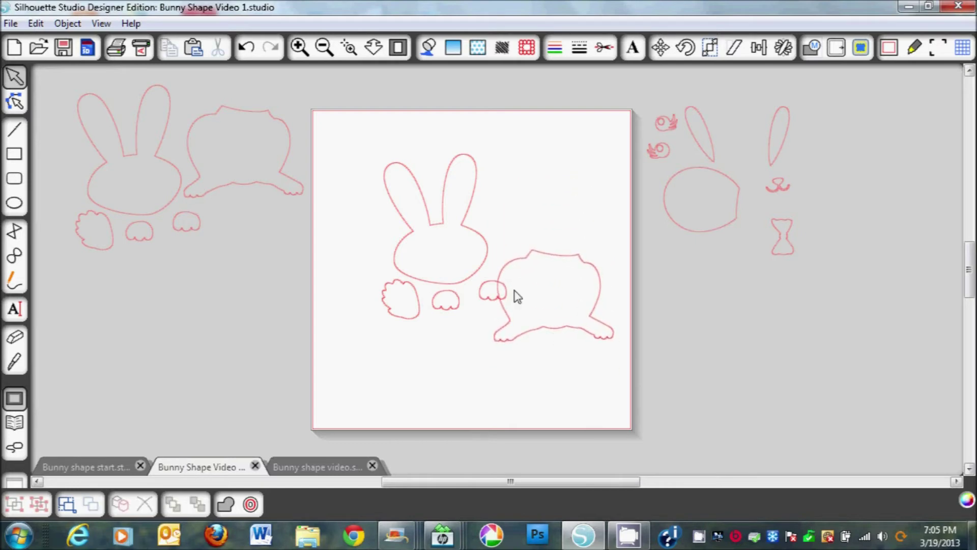
{"action": "left_click_drag", "start_coordinate": [477, 237], "coordinate": [595, 212]}
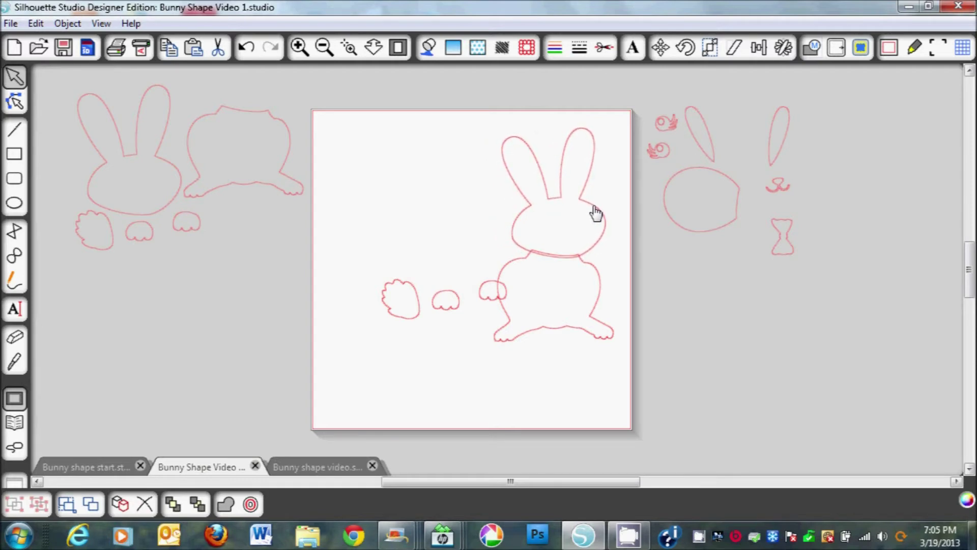
{"action": "left_click", "coordinate": [594, 212]}
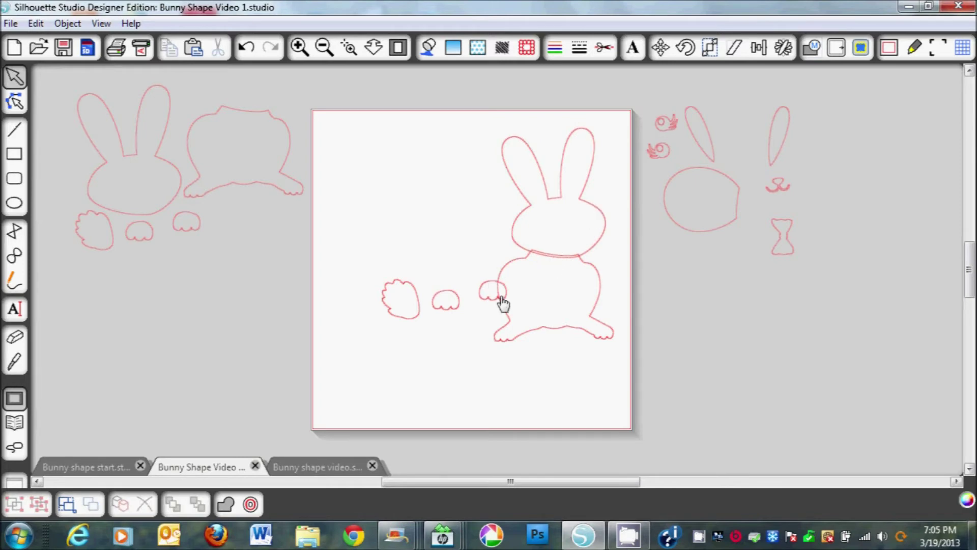
- Place the two paws side by side over the body's bottom edge and overlap the tail with the body's left side
{"action": "left_click_drag", "start_coordinate": [503, 300], "coordinate": [581, 343]}
{"action": "left_click", "coordinate": [490, 312]}
{"action": "left_click_drag", "start_coordinate": [458, 312], "coordinate": [555, 346]}
{"action": "left_click", "coordinate": [554, 346]}
{"action": "left_click_drag", "start_coordinate": [419, 316], "coordinate": [507, 317]}
{"action": "left_click", "coordinate": [507, 317]}
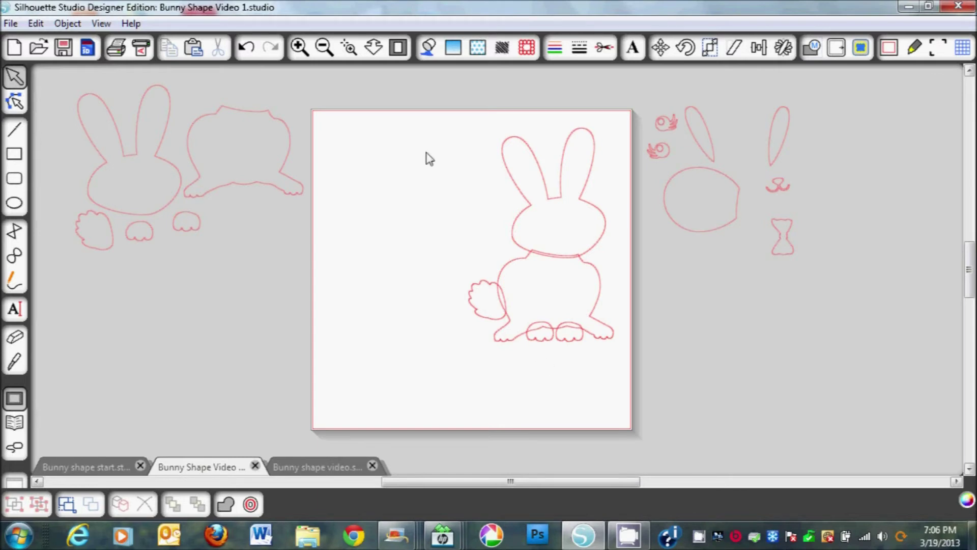
- Weld the assembled head, body, tail and paws into one bunny silhouette and shift it slightly toward the page's middle
{"action": "left_click_drag", "start_coordinate": [431, 117], "coordinate": [636, 362]}
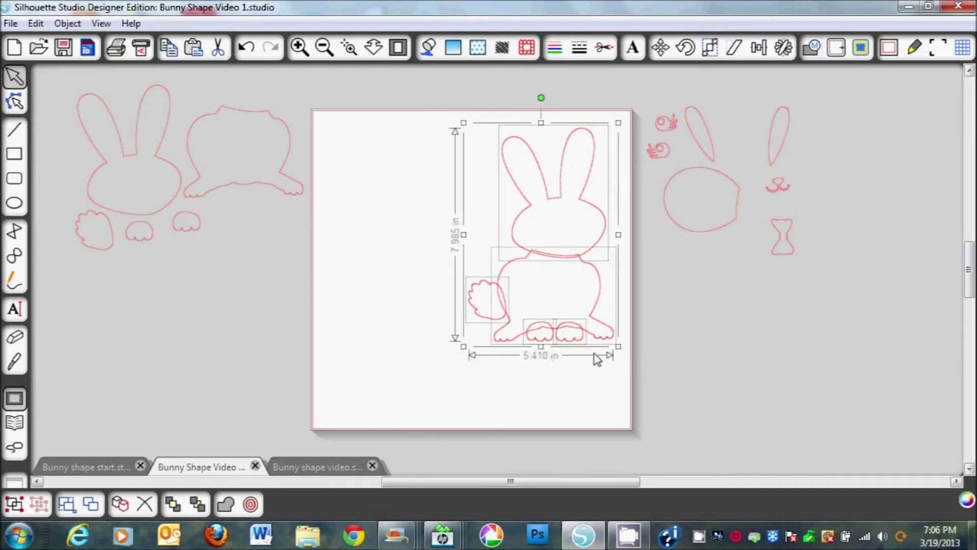
{"action": "right_click", "coordinate": [539, 298]}
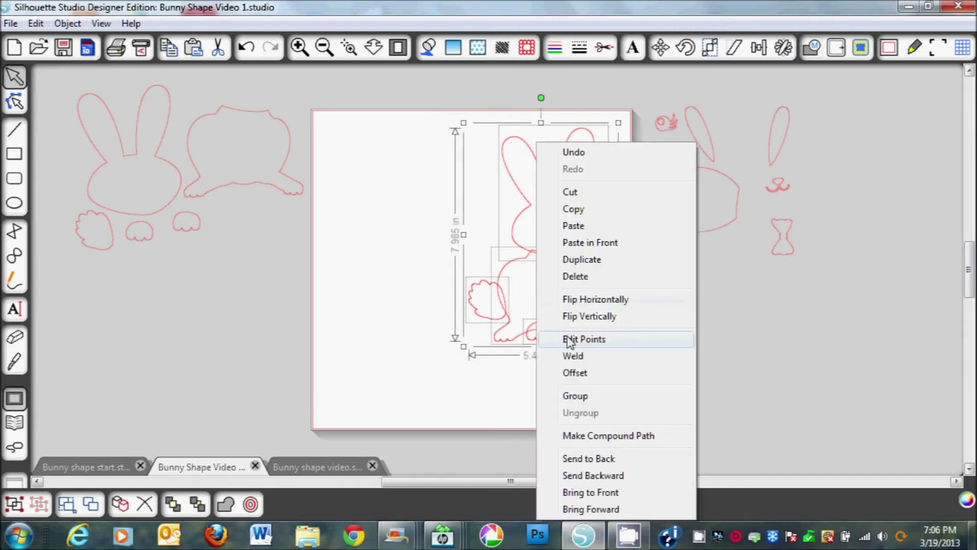
{"action": "left_click", "coordinate": [574, 356]}
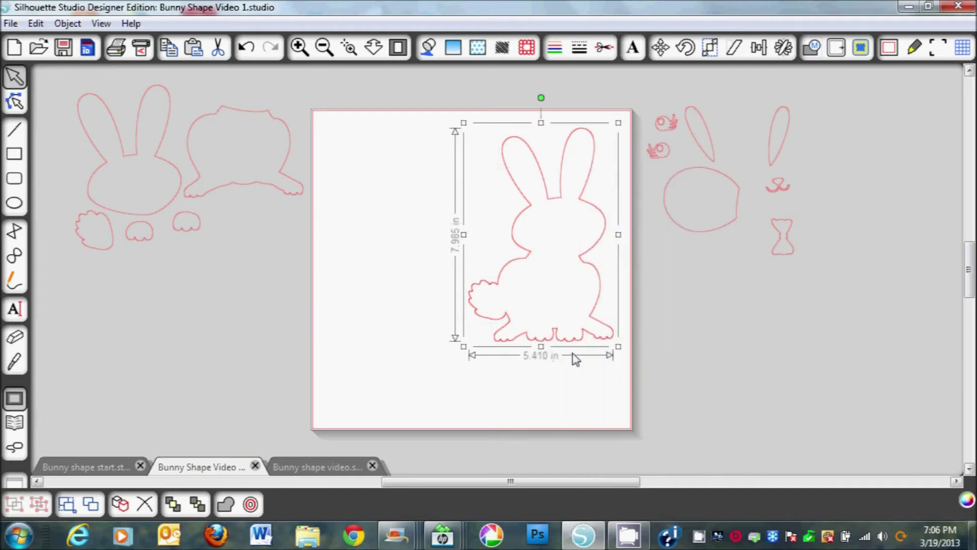
{"action": "left_click", "coordinate": [554, 387]}
{"action": "left_click_drag", "start_coordinate": [521, 267], "coordinate": [499, 272]}
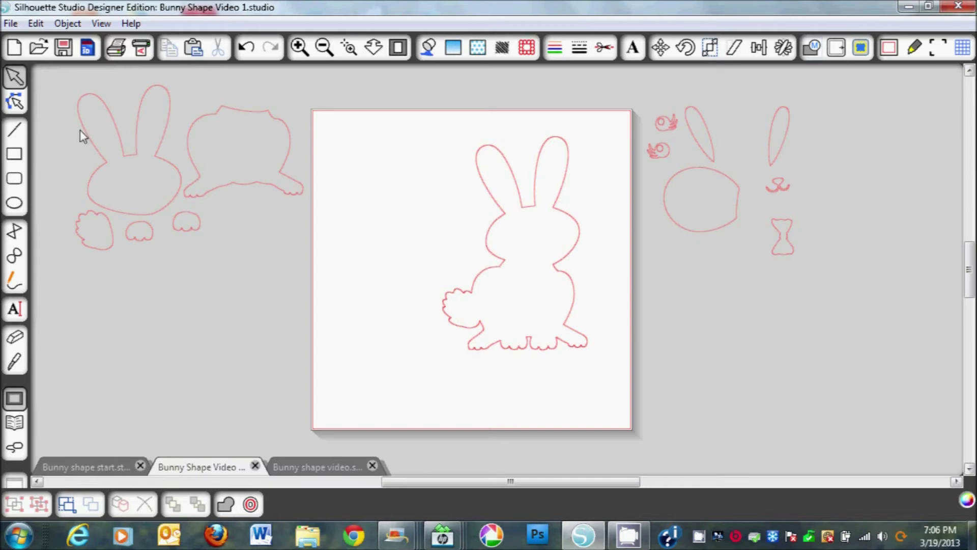
- Create a rounded outward offset of the bunny silhouette at a distance of 0.070 in
{"action": "left_click", "coordinate": [504, 220]}
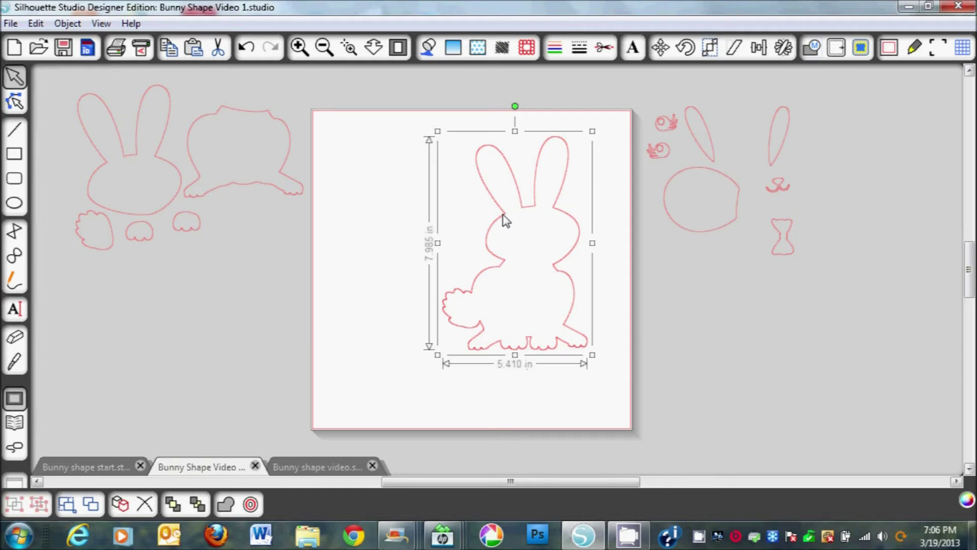
{"action": "left_click", "coordinate": [838, 51]}
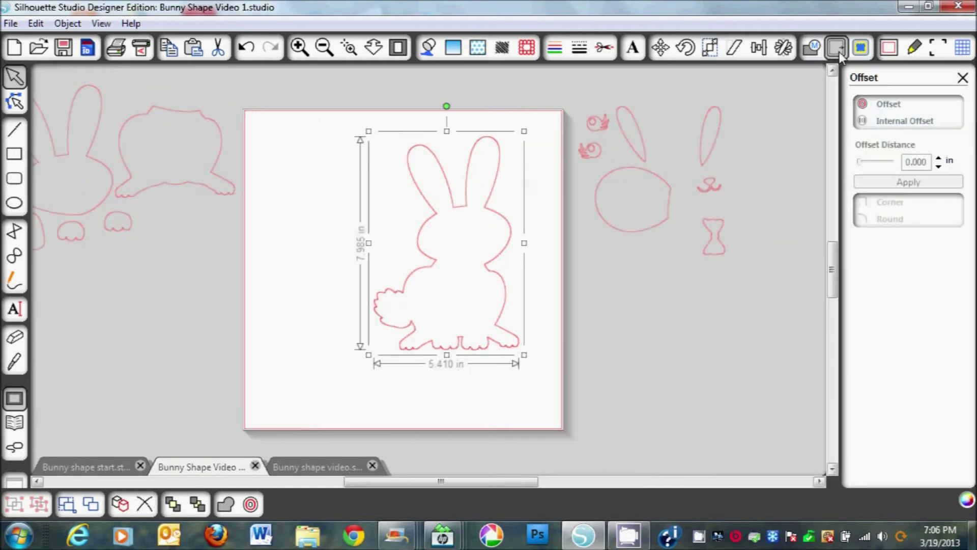
{"action": "left_click", "coordinate": [897, 106]}
{"action": "left_click", "coordinate": [869, 163]}
{"action": "left_click_drag", "start_coordinate": [869, 163], "coordinate": [860, 166]}
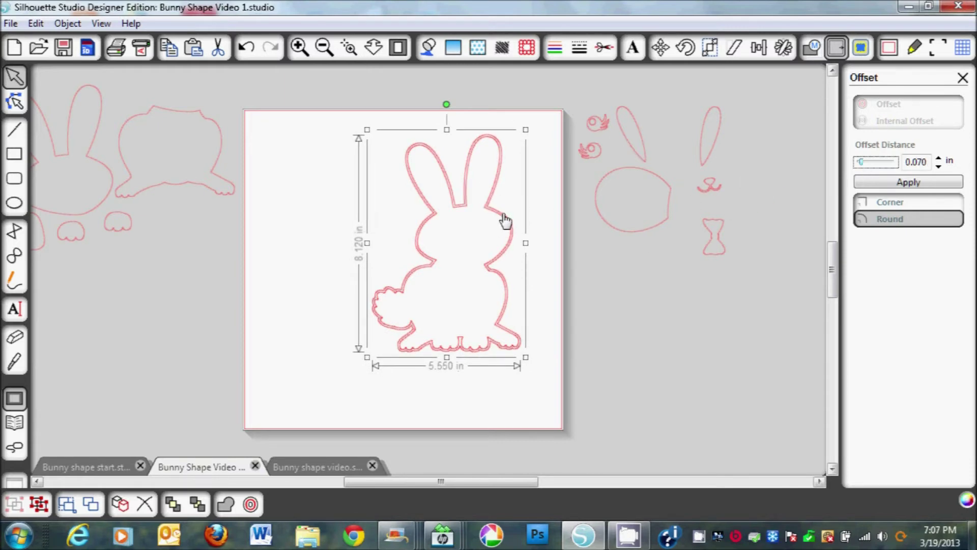
{"action": "key", "text": "Return"}
- Pull the original bunny silhouette out of the offset outline and cut it from the document
{"action": "left_click_drag", "start_coordinate": [503, 224], "coordinate": [319, 284]}
{"action": "left_click", "coordinate": [319, 284]}
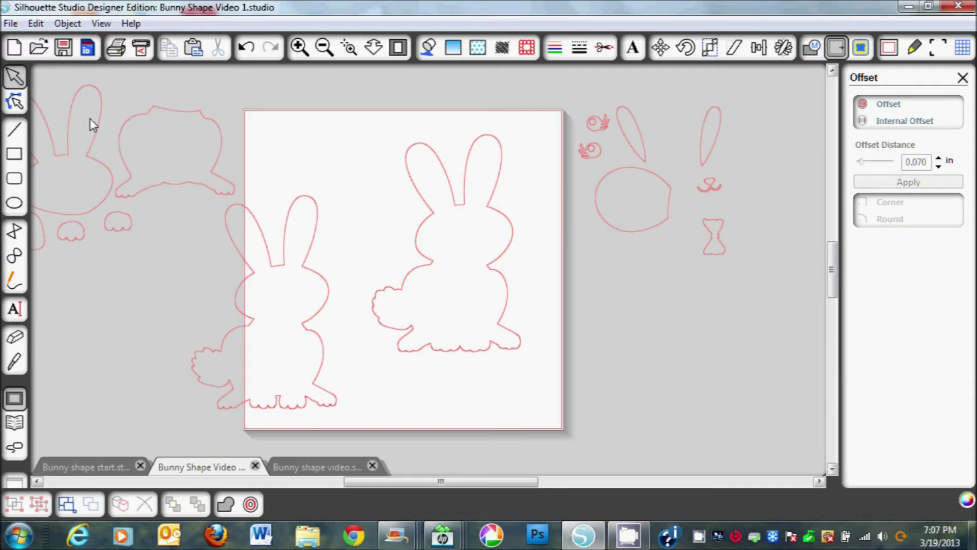
{"action": "right_click", "coordinate": [285, 264]}
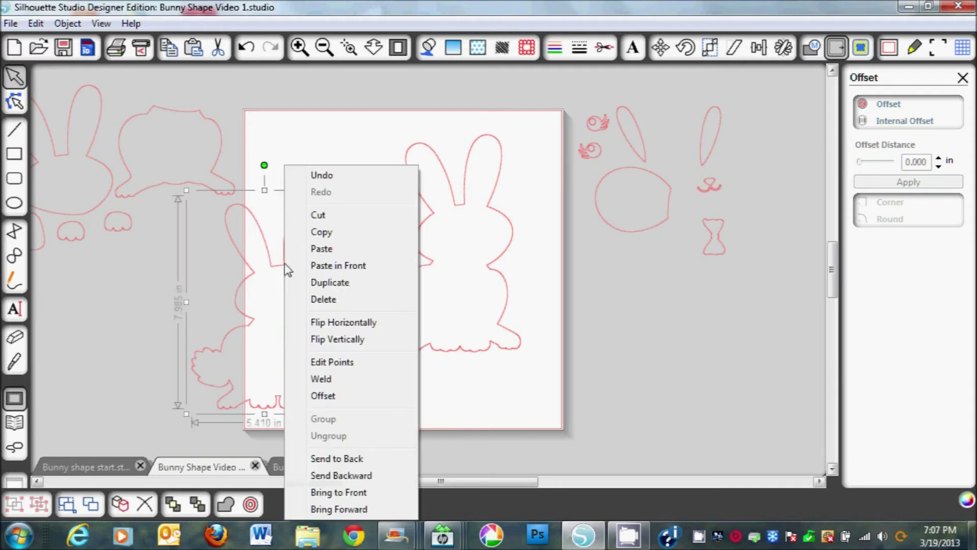
{"action": "left_click", "coordinate": [318, 216]}
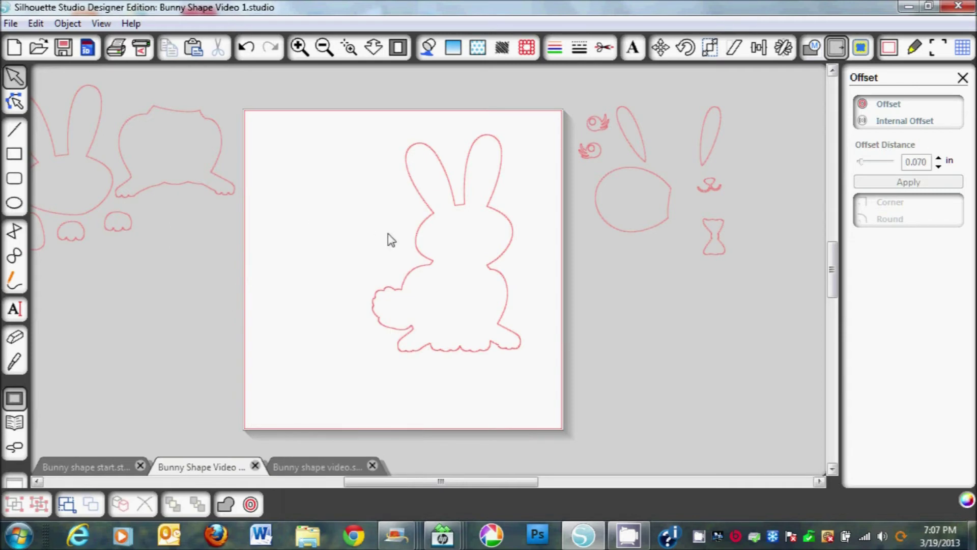
- Copy and paste the offset bunny outline and park the copy to the right of the page
{"action": "left_click", "coordinate": [430, 266]}
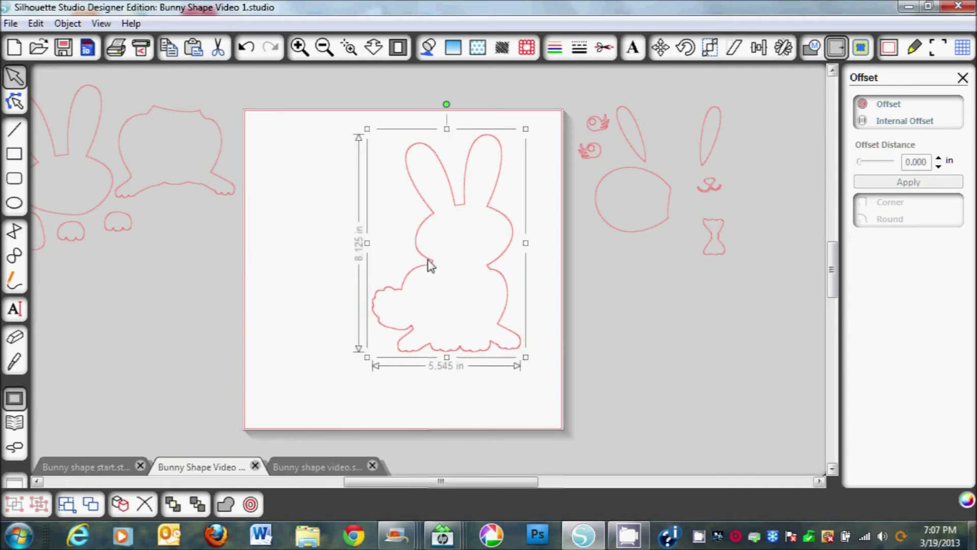
{"action": "right_click", "coordinate": [430, 266]}
{"action": "left_click", "coordinate": [465, 232]}
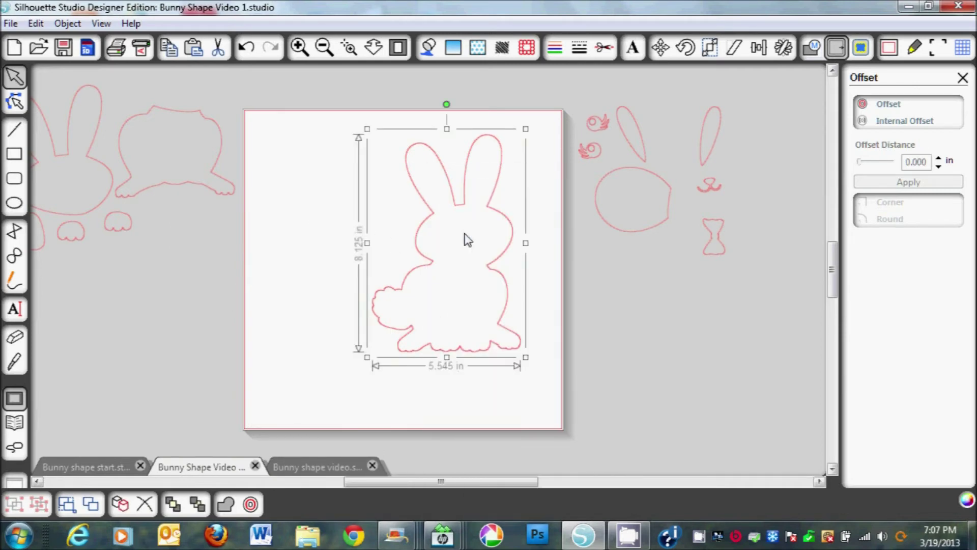
{"action": "right_click", "coordinate": [432, 263]}
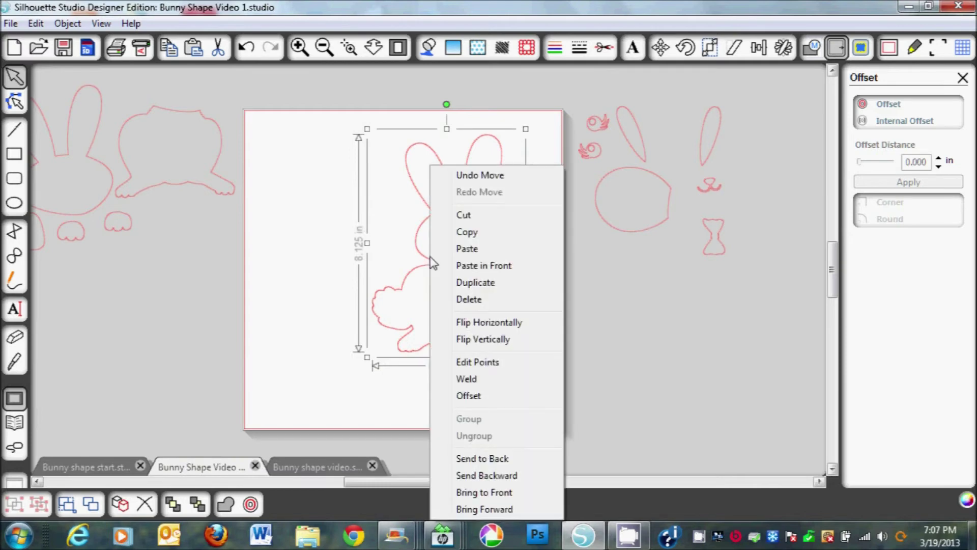
{"action": "left_click", "coordinate": [458, 251]}
{"action": "left_click_drag", "start_coordinate": [534, 290], "coordinate": [763, 355]}
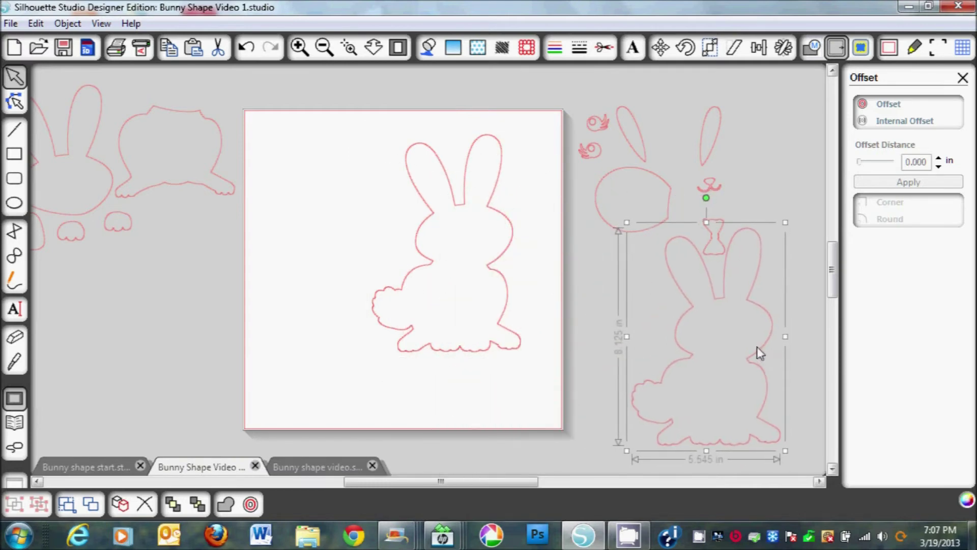
- Replicate the bunny outline on the page with Mirror Left so the two bunnies meet tail to tail
{"action": "left_click", "coordinate": [502, 264]}
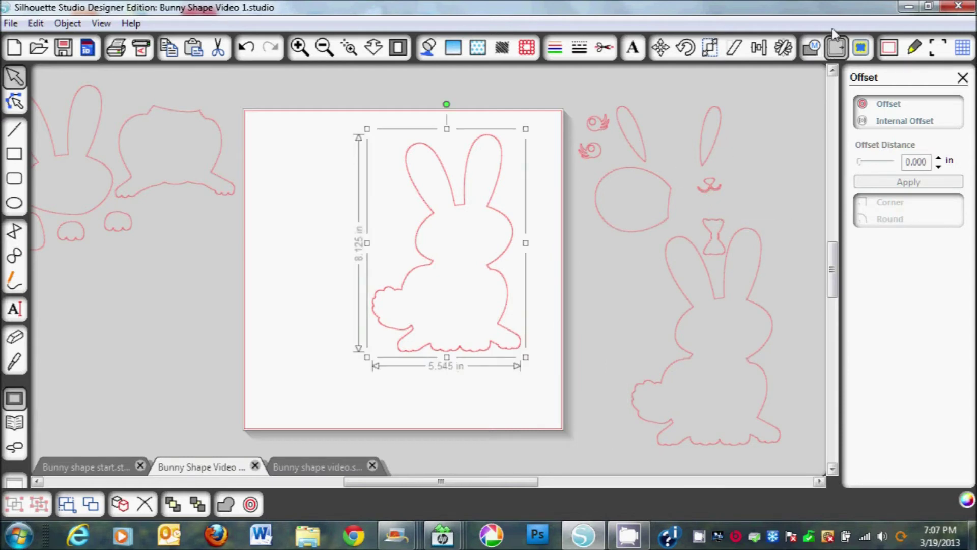
{"action": "left_click", "coordinate": [783, 49]}
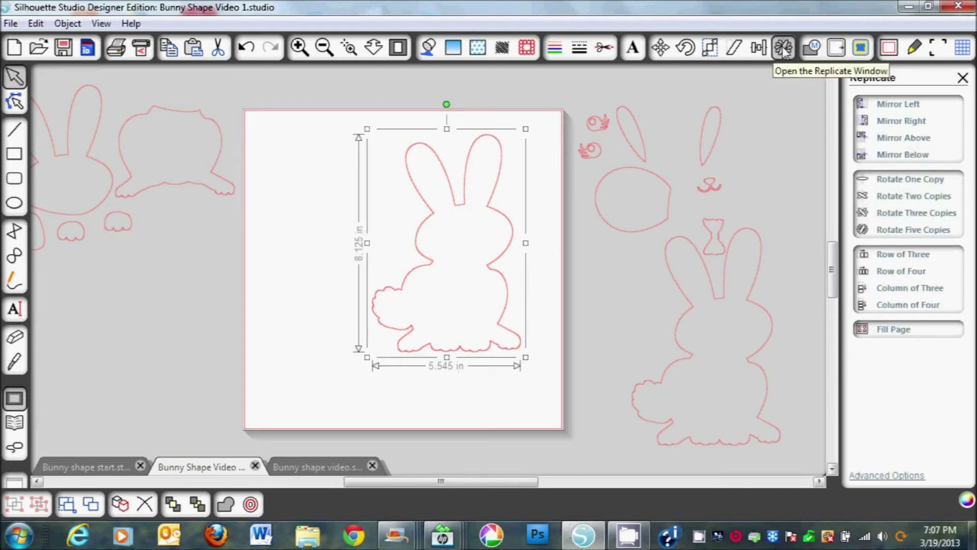
{"action": "left_click", "coordinate": [889, 104]}
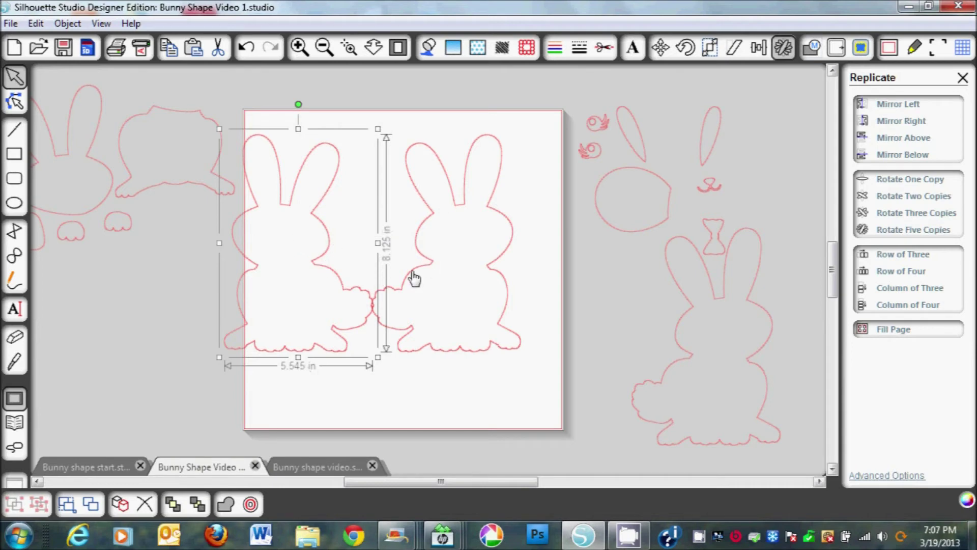
{"action": "left_click", "coordinate": [459, 373]}
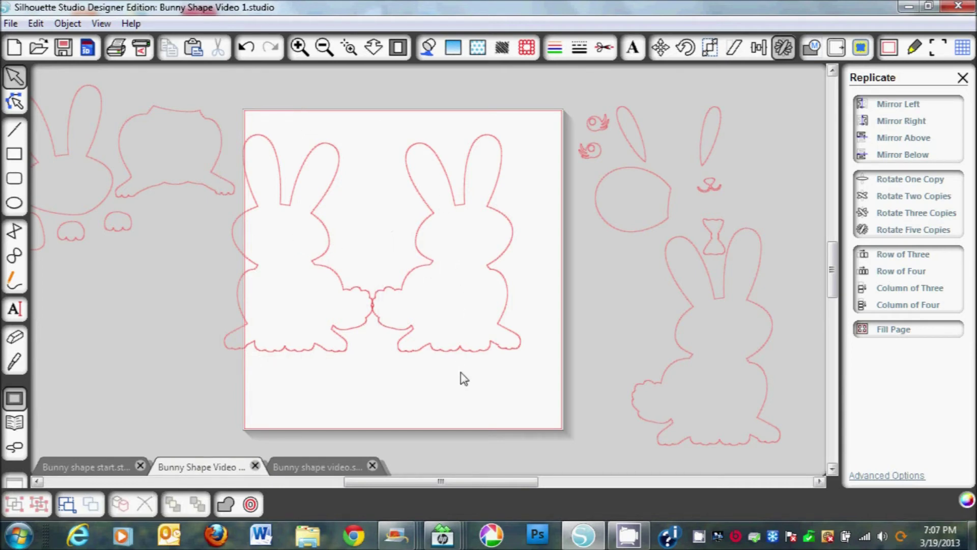
- Nudge the right-hand bunny to the left until its tail overlaps the mirrored bunny's tail
{"action": "left_click", "coordinate": [459, 351]}
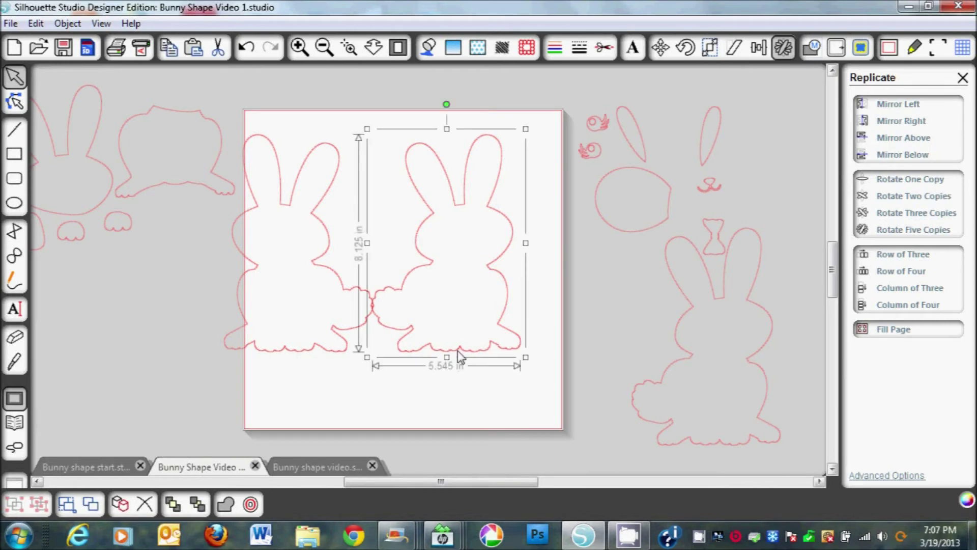
{"action": "key", "text": "Left"}
{"action": "key", "text": "Left"}
{"action": "key", "text": "Left"}
{"action": "key", "text": "Left"}
{"action": "key", "text": "Left"}
{"action": "key", "text": "Left"}
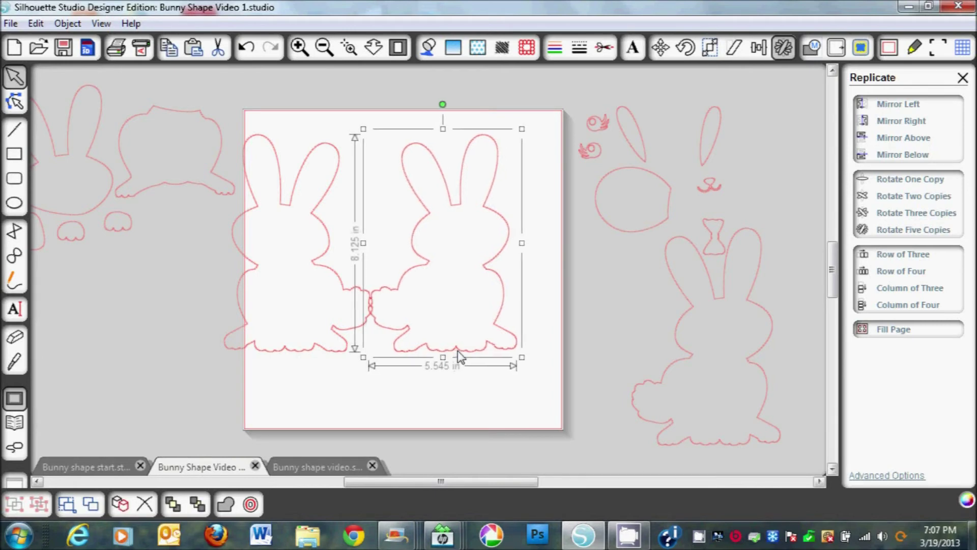
{"action": "key", "text": "Left"}
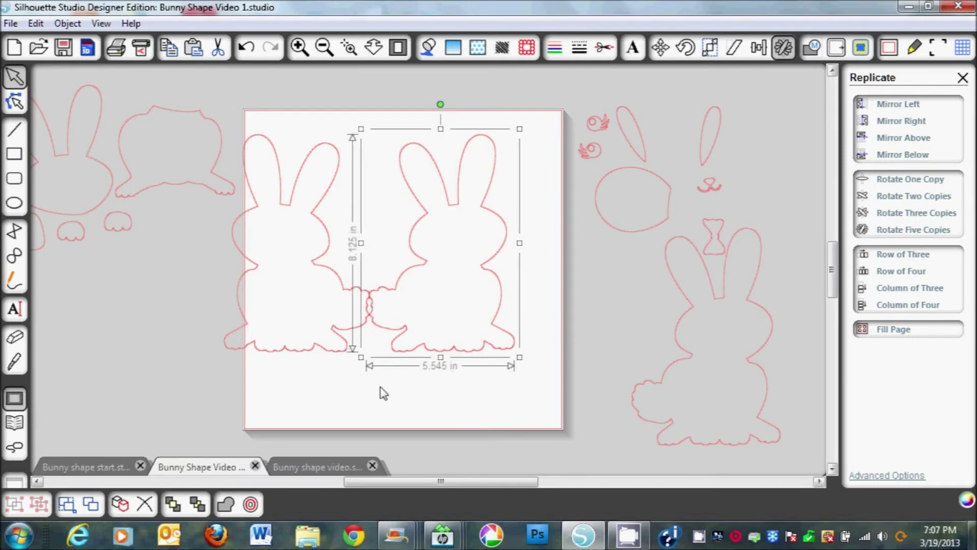
{"action": "left_click", "coordinate": [364, 406]}
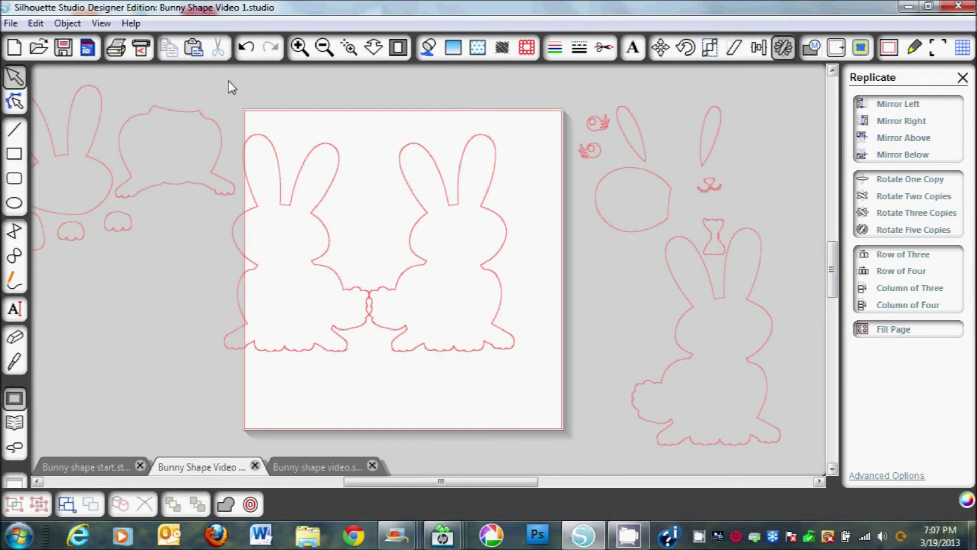
- Select both mirrored bunny outlines on the page and weld them into one shape joined at the tails
{"action": "left_click_drag", "start_coordinate": [228, 81], "coordinate": [535, 382]}
{"action": "left_click", "coordinate": [361, 416]}
{"action": "left_click_drag", "start_coordinate": [295, 89], "coordinate": [524, 397]}
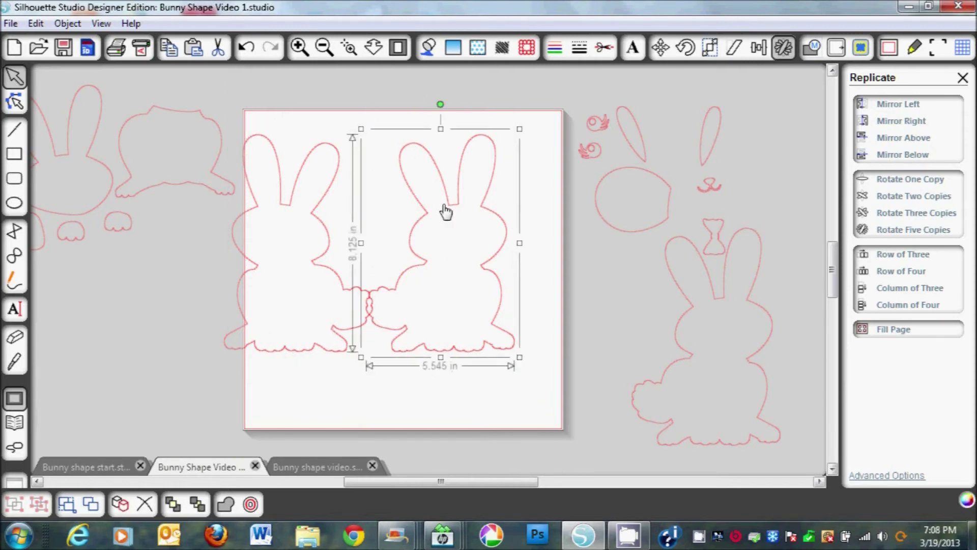
{"action": "left_click", "coordinate": [249, 270], "text": "shift"}
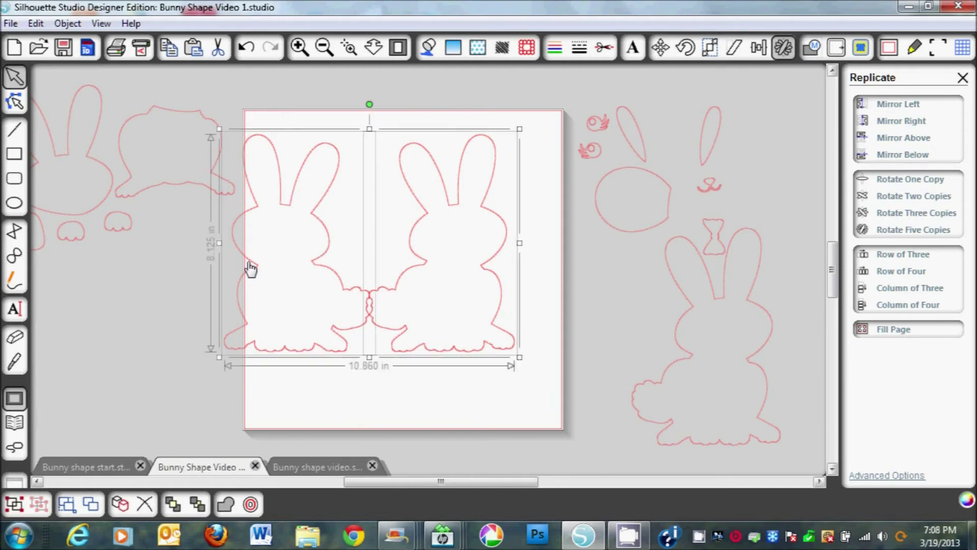
{"action": "right_click", "coordinate": [280, 222]}
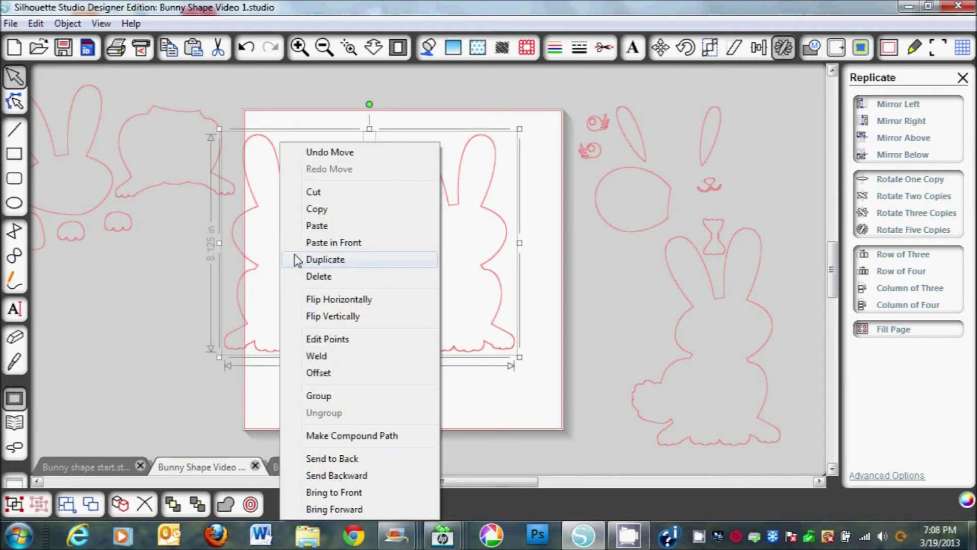
{"action": "left_click", "coordinate": [328, 356]}
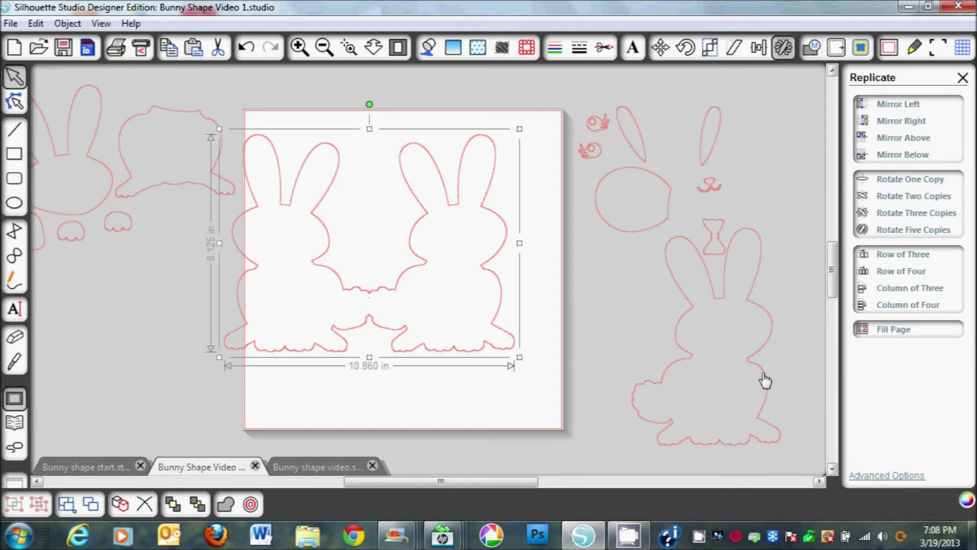
- Move the spare single bunny outline closer to the page's lower right edge, clear of the welded card base
{"action": "left_click_drag", "start_coordinate": [764, 376], "coordinate": [648, 335]}
{"action": "left_click", "coordinate": [642, 334]}
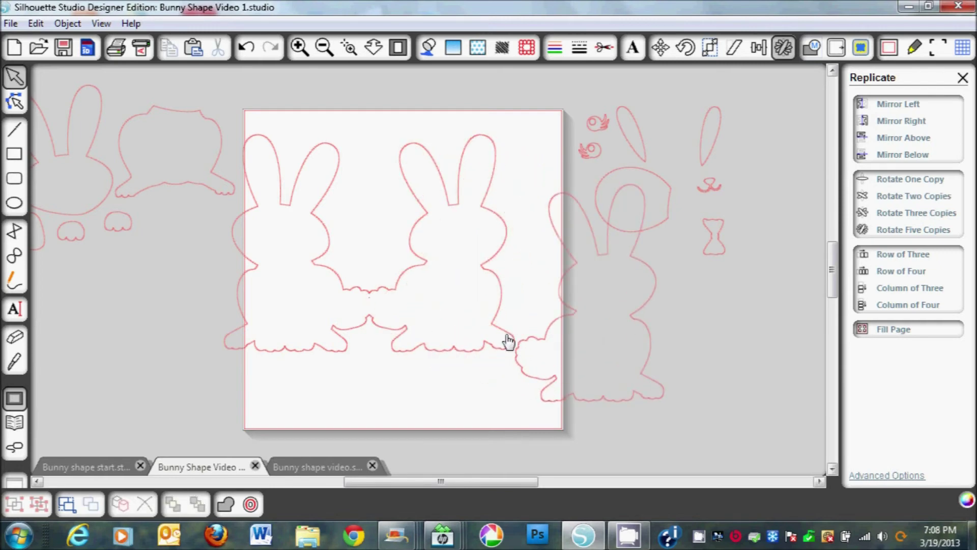
{"action": "left_click_drag", "start_coordinate": [631, 317], "coordinate": [676, 365]}
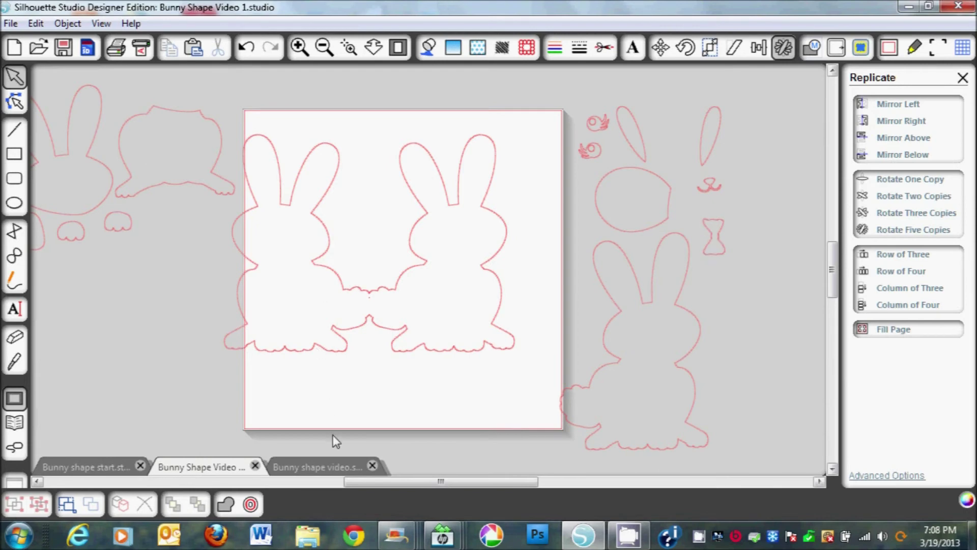
- In the Bunny shape video.studio document, fill the unfilled paw with the cream colour sampled from the bunny's face
{"action": "left_click", "coordinate": [340, 467]}
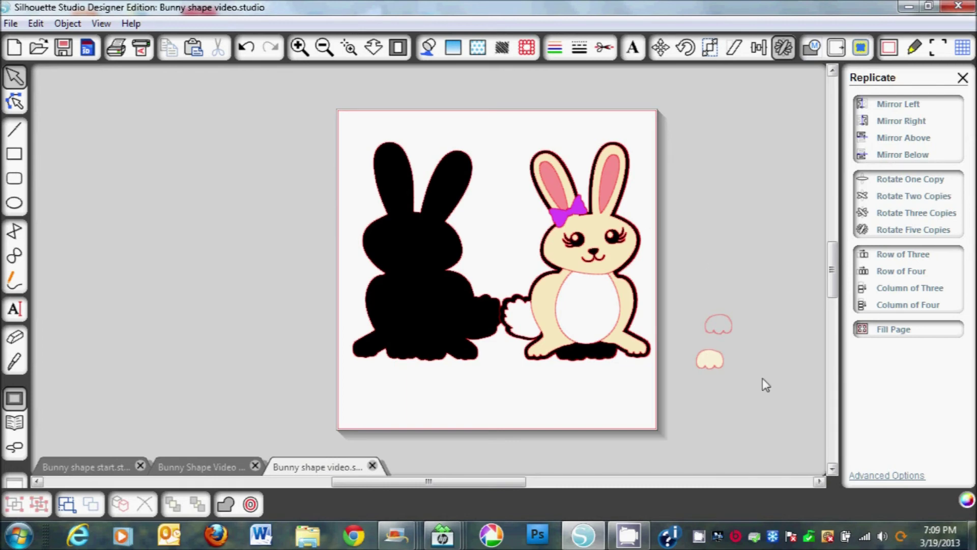
{"action": "left_click", "coordinate": [726, 337]}
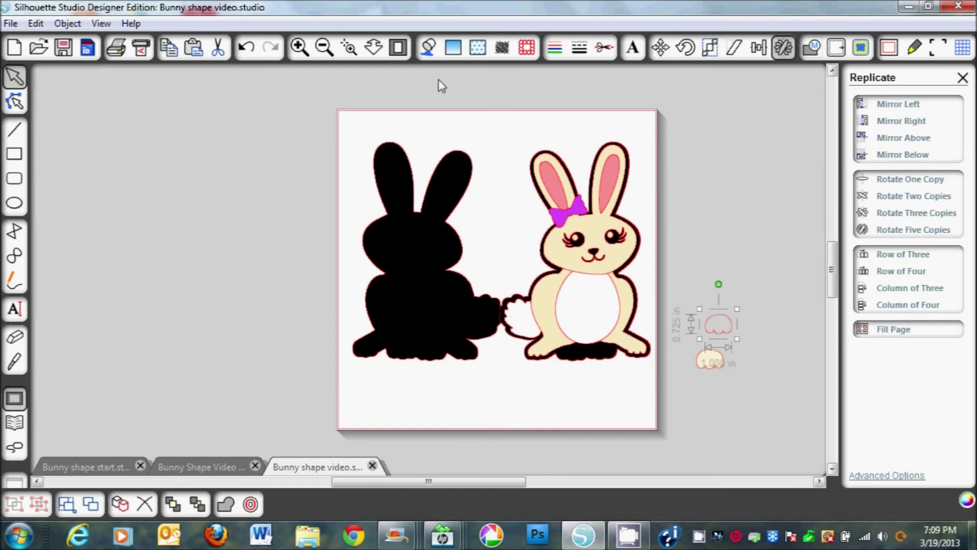
{"action": "left_click", "coordinate": [428, 48]}
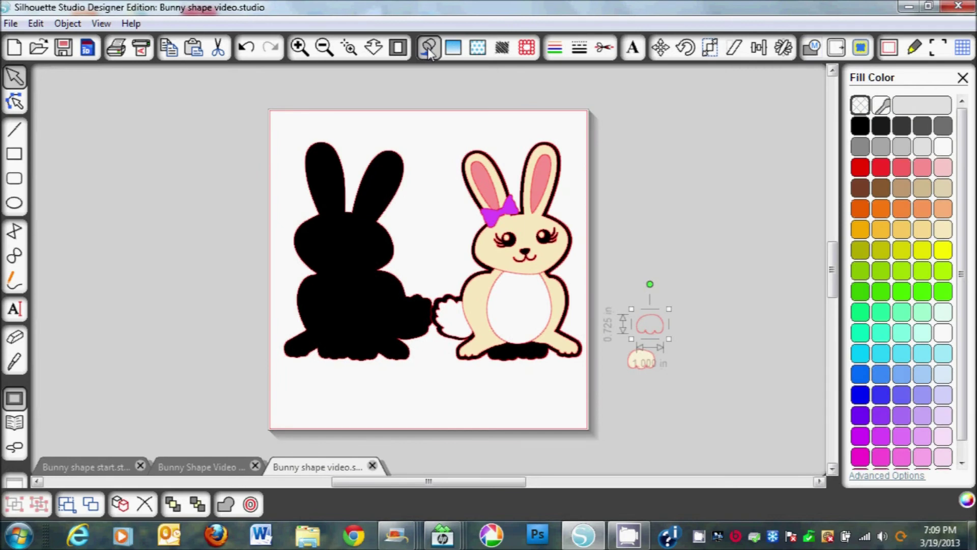
{"action": "left_click", "coordinate": [882, 107]}
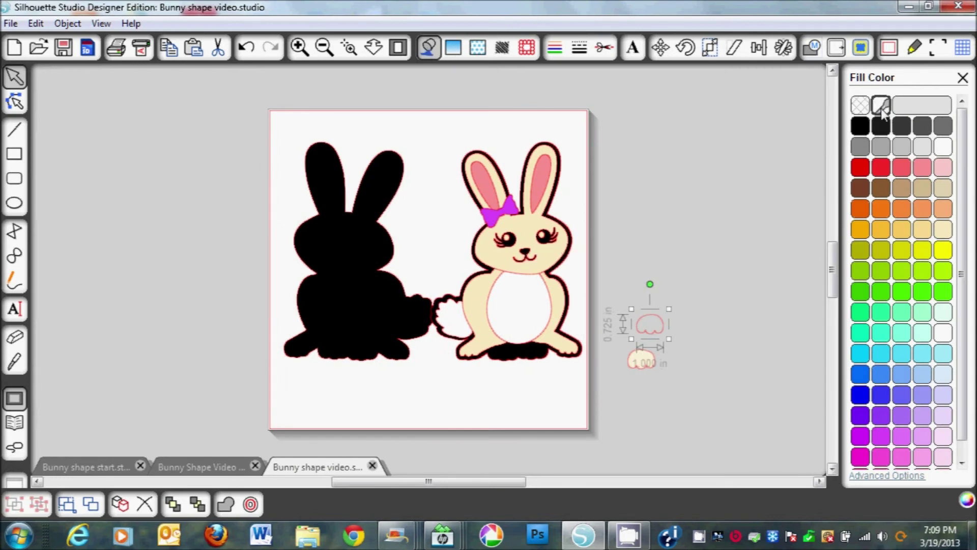
{"action": "left_click", "coordinate": [553, 257]}
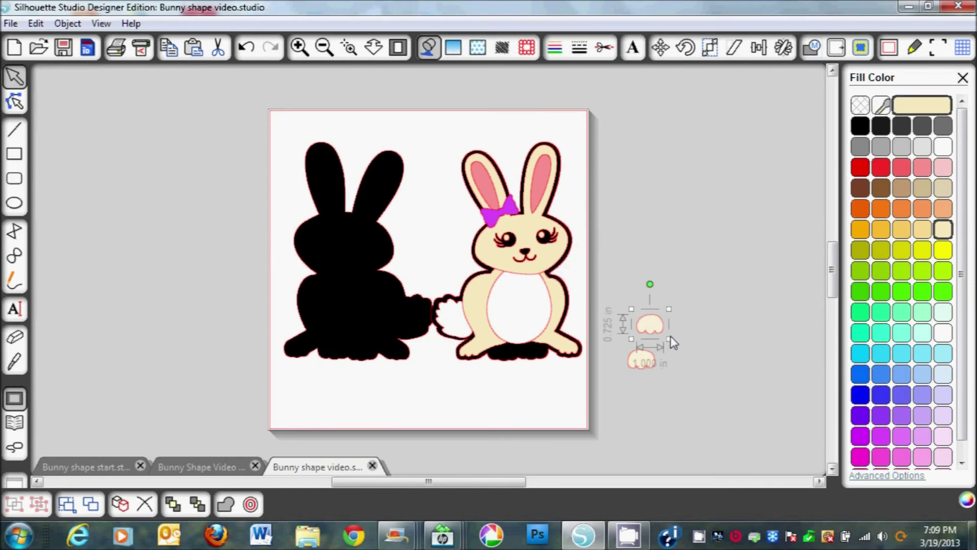
{"action": "left_click", "coordinate": [694, 338]}
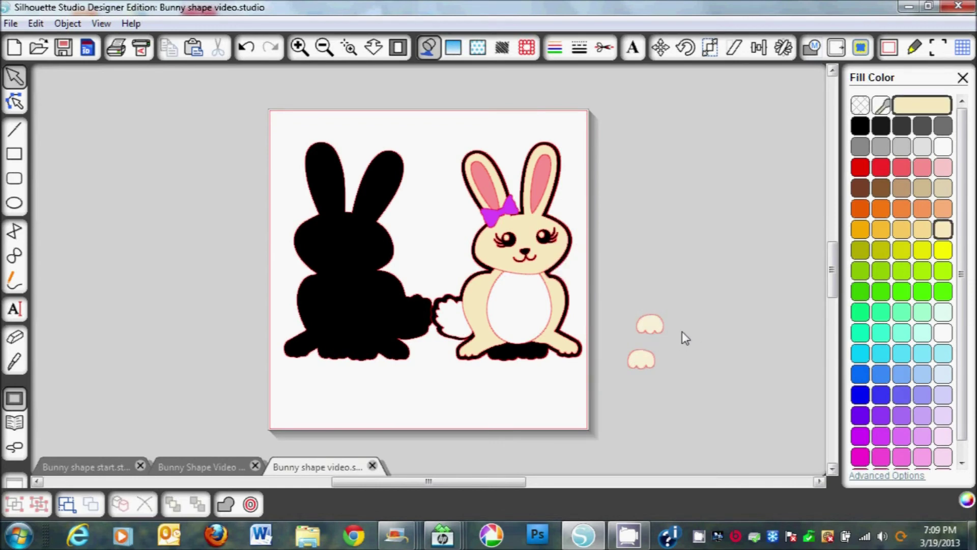
- Place the two loose cream paws side by side beneath the bunny's white belly, bringing the right-hand paw to the front
{"action": "left_click_drag", "start_coordinate": [665, 338], "coordinate": [546, 361]}
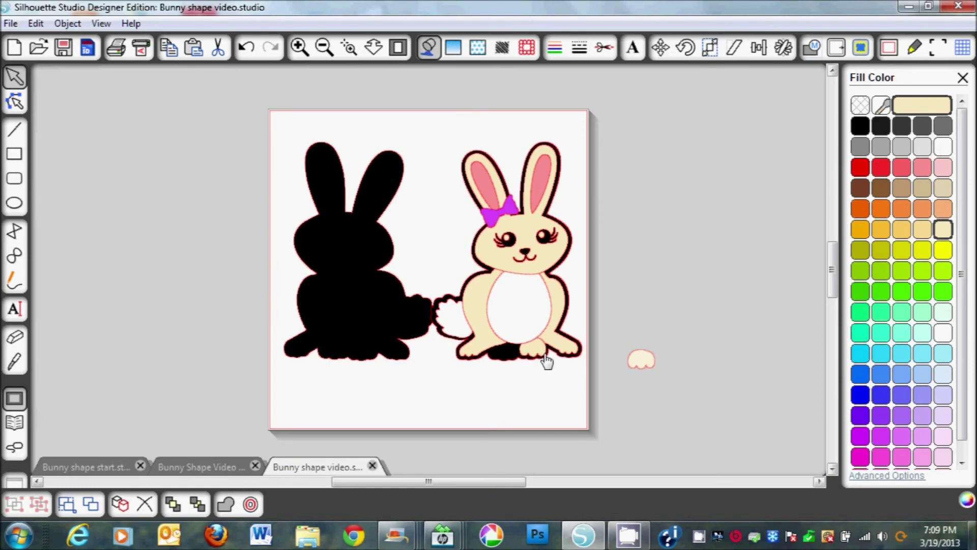
{"action": "left_click", "coordinate": [545, 360]}
{"action": "right_click", "coordinate": [543, 358]}
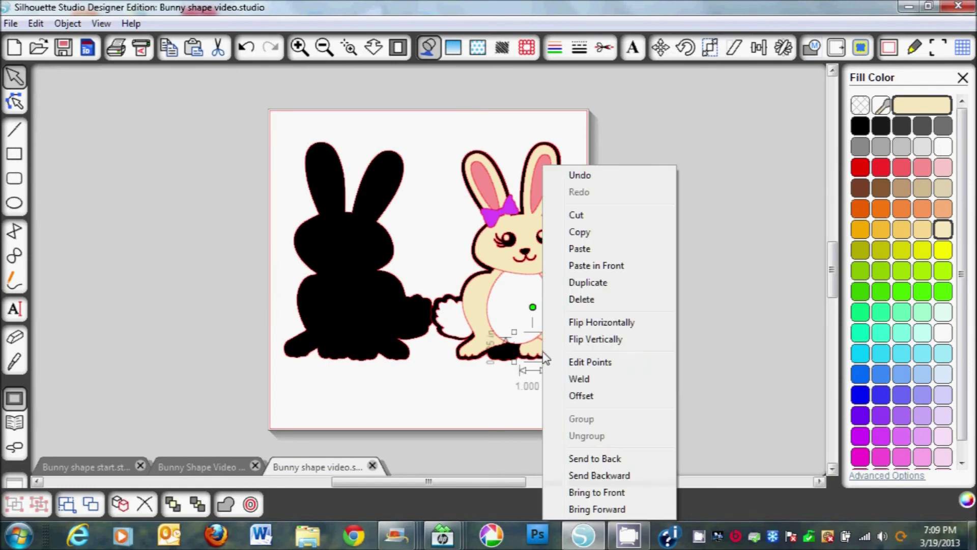
{"action": "left_click", "coordinate": [613, 492]}
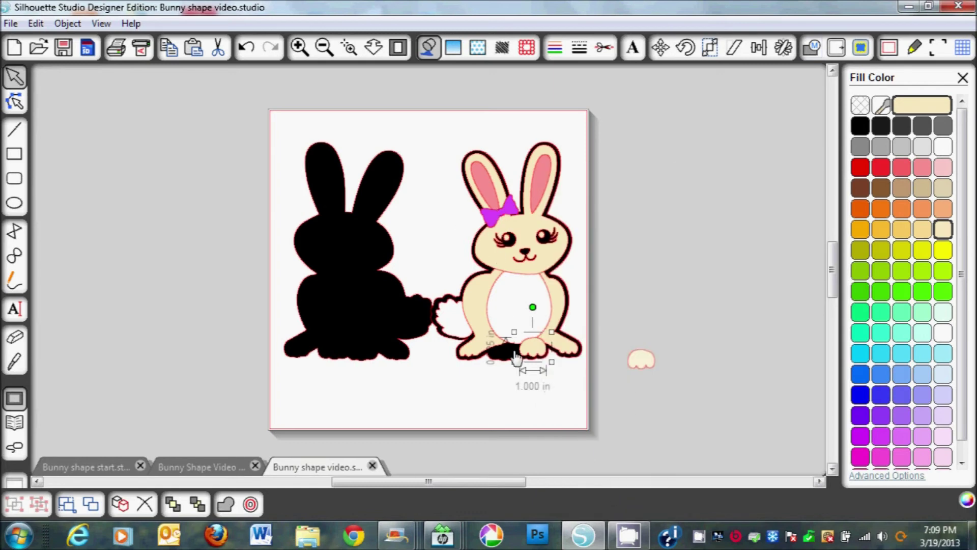
{"action": "left_click_drag", "start_coordinate": [637, 356], "coordinate": [499, 348]}
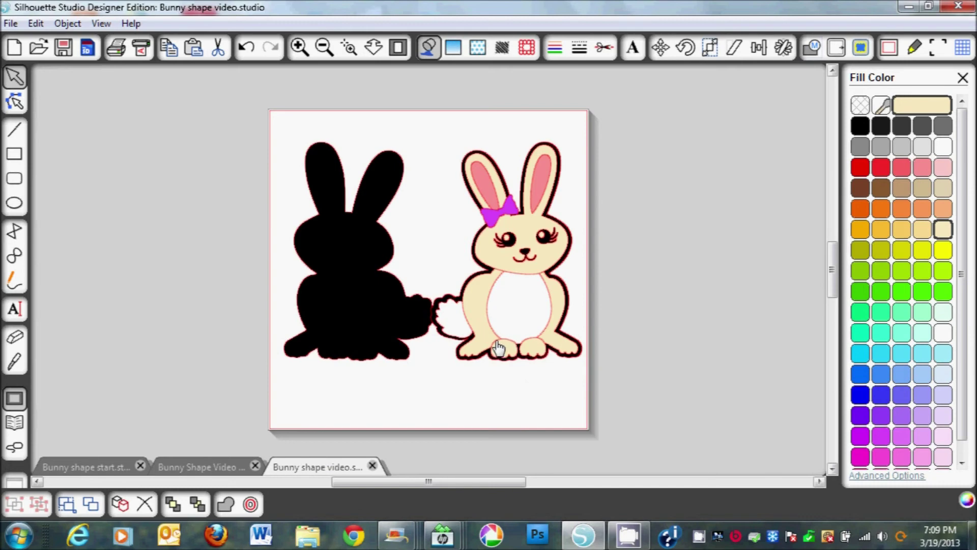
{"action": "left_click", "coordinate": [648, 350]}
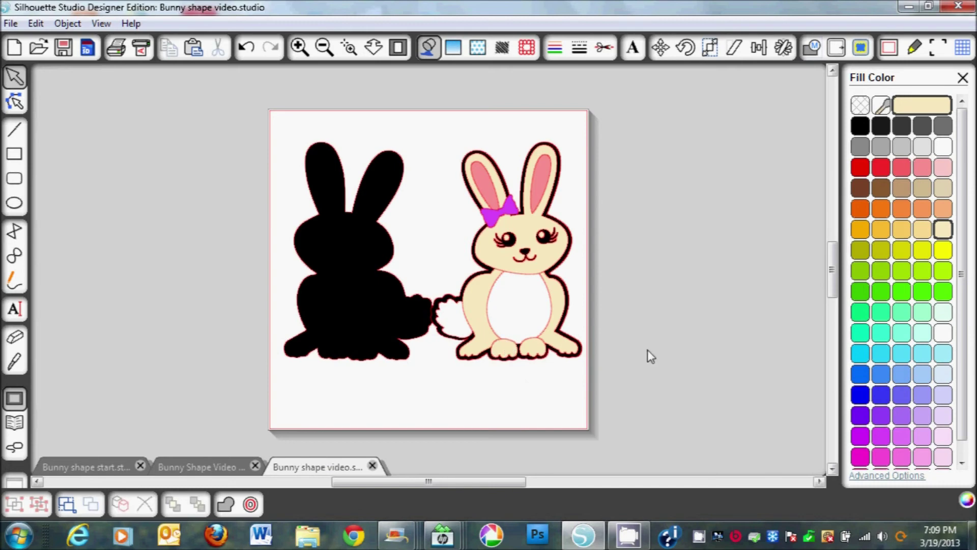